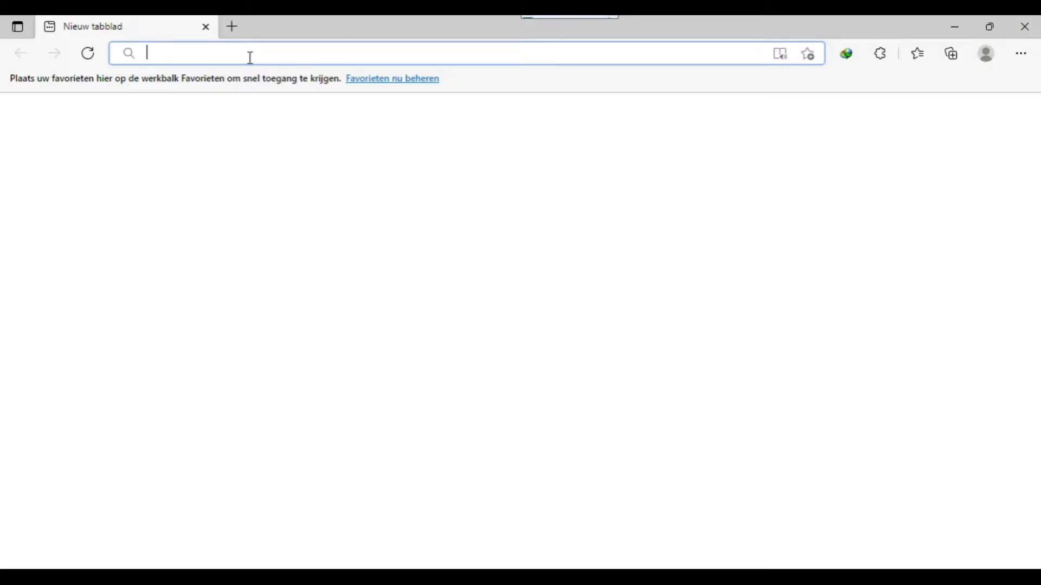
Load 192.168.1.1 in Edge and continue past the certificate warning to the router login
{"action": "type", "text": "192."}
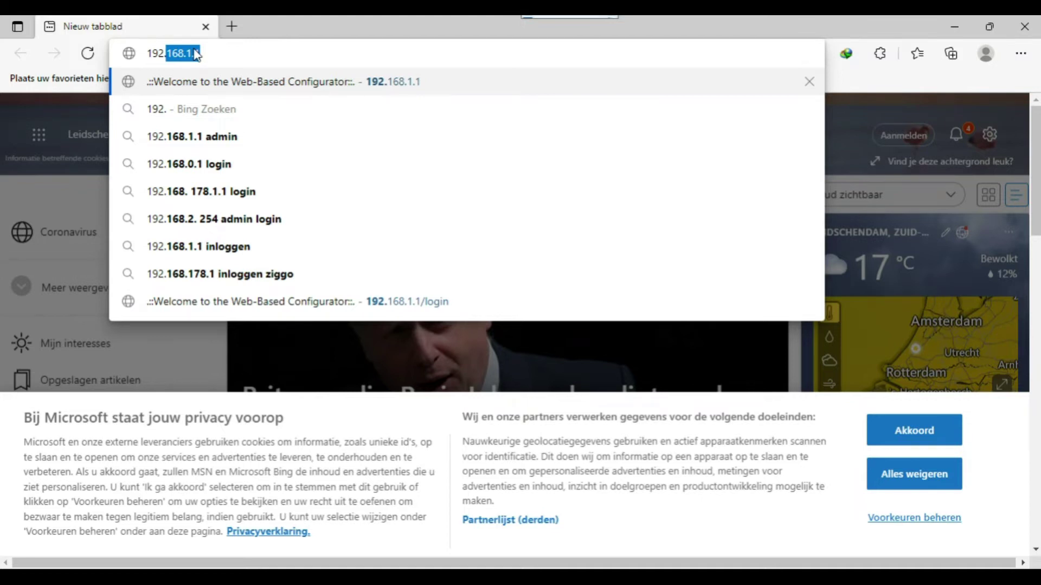
{"action": "key", "text": "Return"}
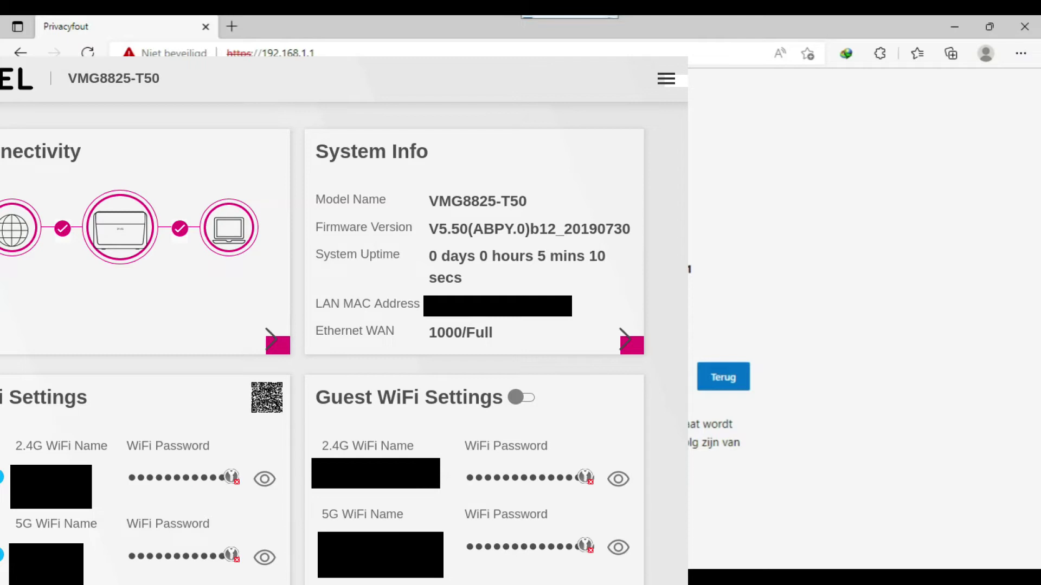
{"action": "left_click", "coordinate": [380, 492]}
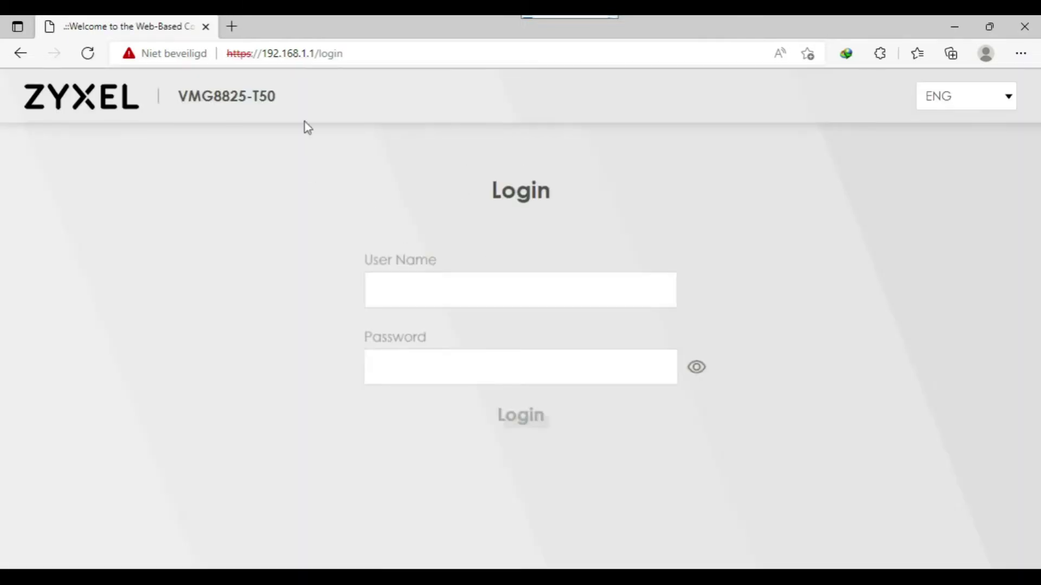
Log in to the configurator with the admin user name and password
{"action": "left_click", "coordinate": [423, 297]}
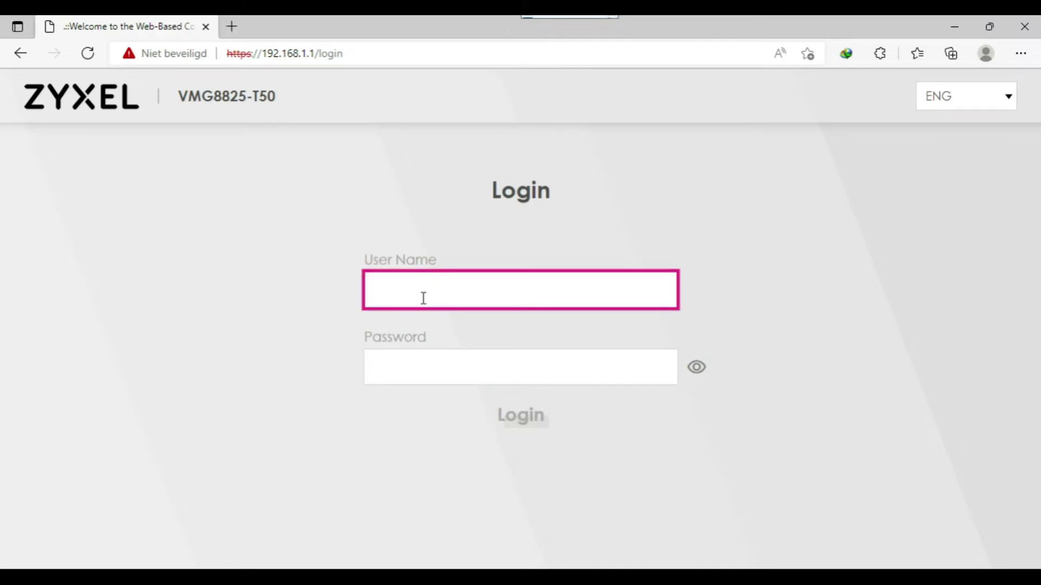
{"action": "type", "text": "admin"}
{"action": "key", "text": "Tab"}
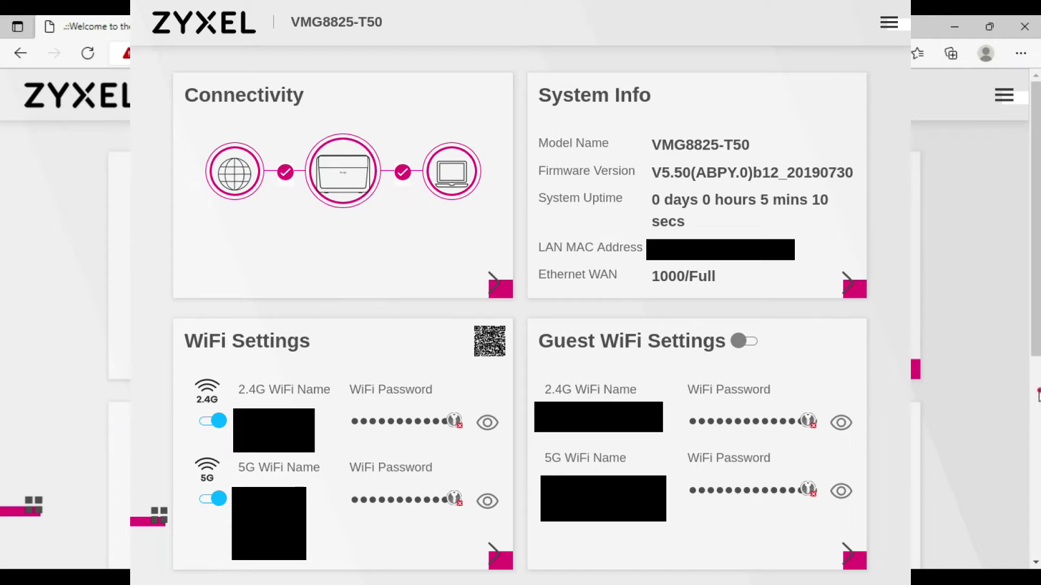
{"action": "scroll", "coordinate": [1039, 398], "scroll_direction": "down", "scroll_amount": 5}
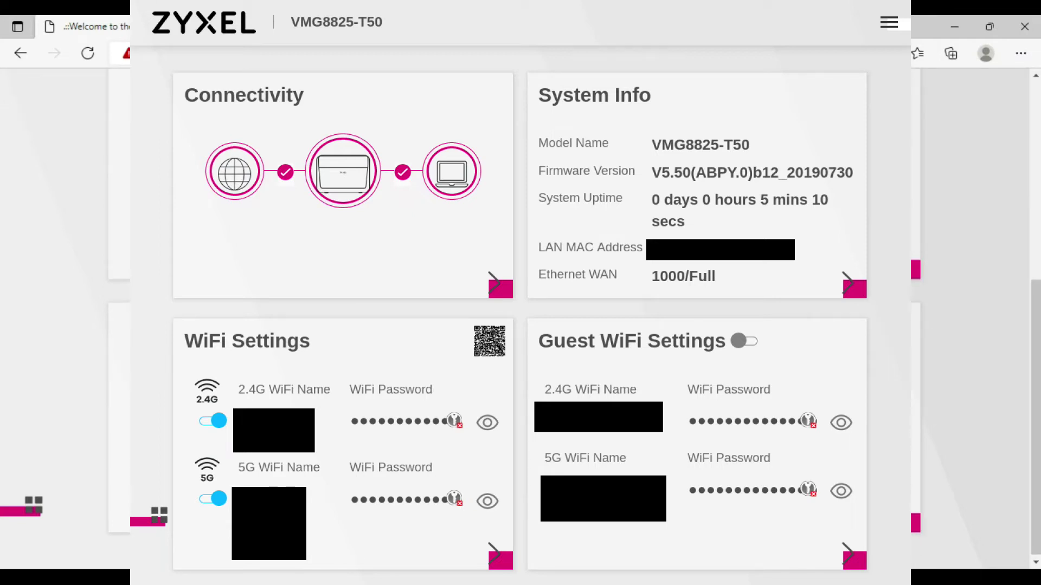
Navigate through the main menu to Network Setting > Wireless
{"action": "left_click", "coordinate": [1035, 104]}
{"action": "left_click", "coordinate": [1004, 95]}
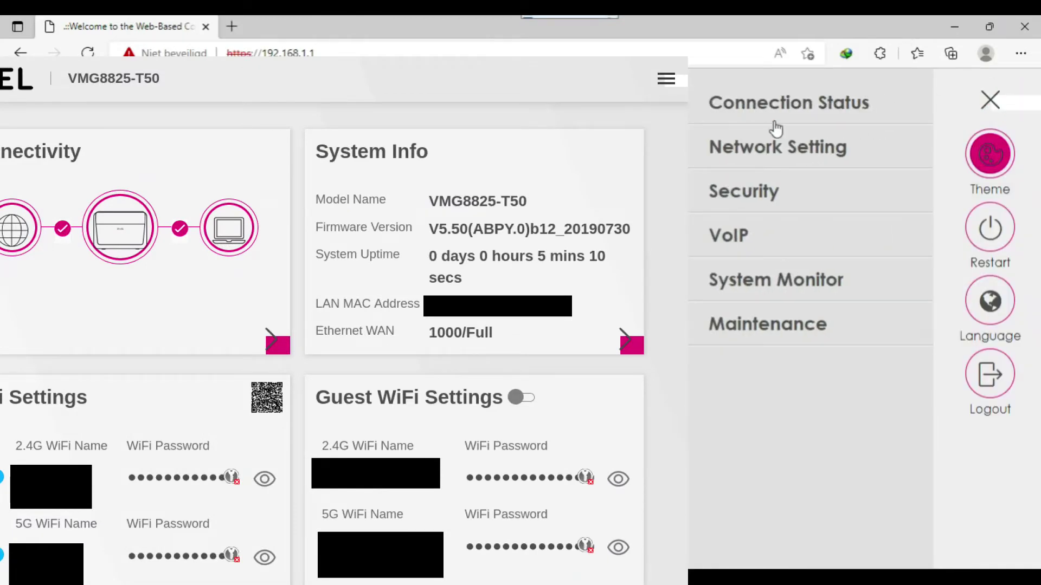
{"action": "left_click", "coordinate": [766, 154]}
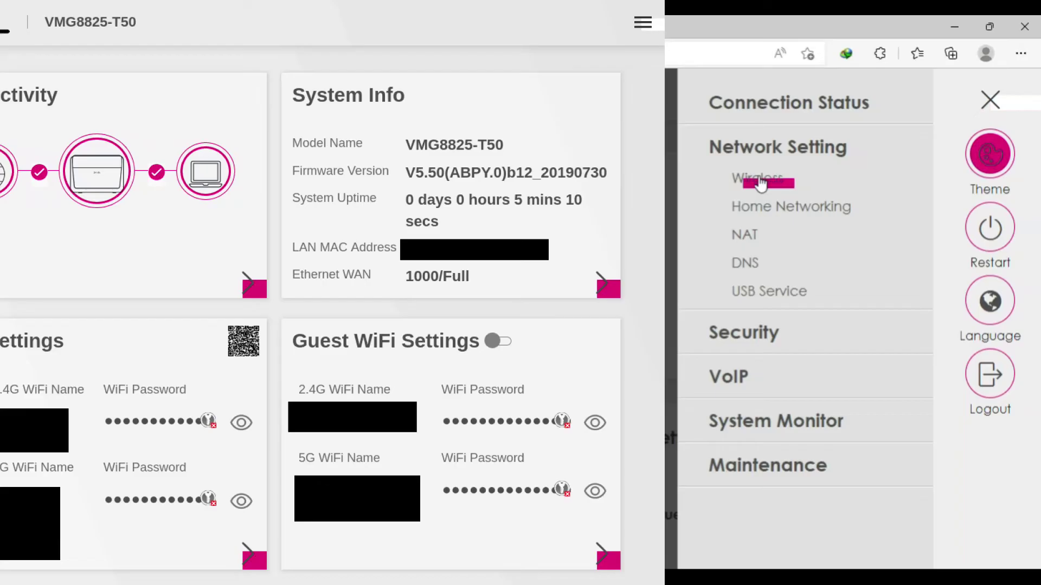
{"action": "left_click", "coordinate": [761, 184]}
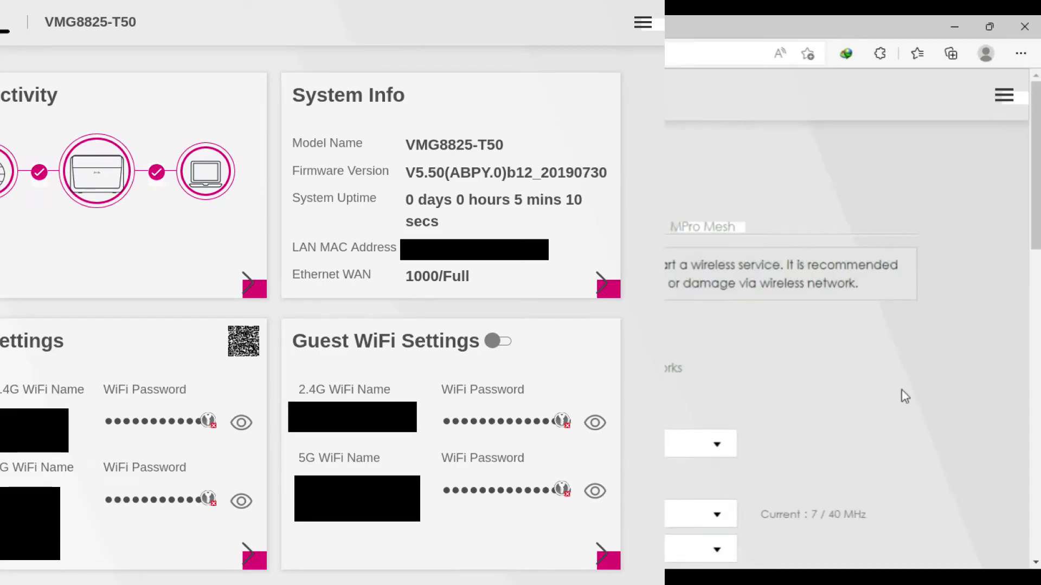
Keep WPA2-PSK security with a strong password and apply the wireless settings
{"action": "left_click_drag", "start_coordinate": [1035, 255], "coordinate": [1035, 401]}
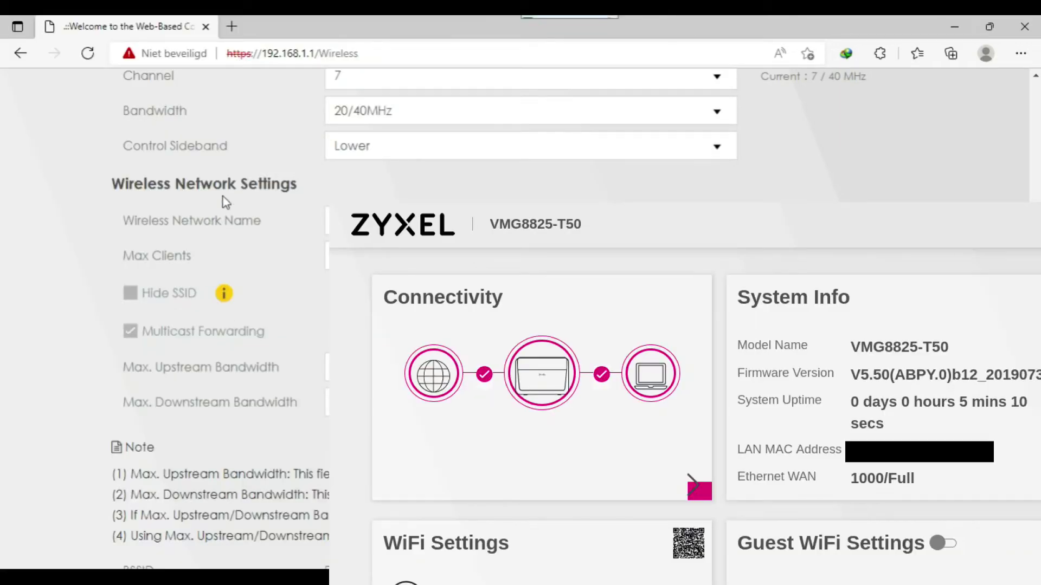
{"action": "left_click", "coordinate": [327, 220]}
{"action": "scroll", "coordinate": [217, 326], "scroll_direction": "down", "scroll_amount": 8}
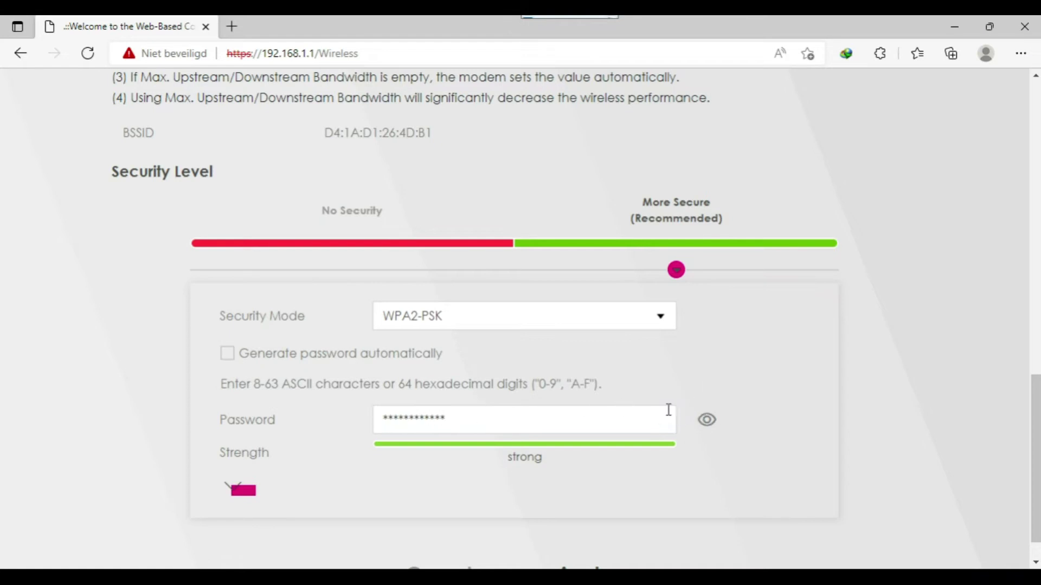
{"action": "left_click", "coordinate": [1035, 561]}
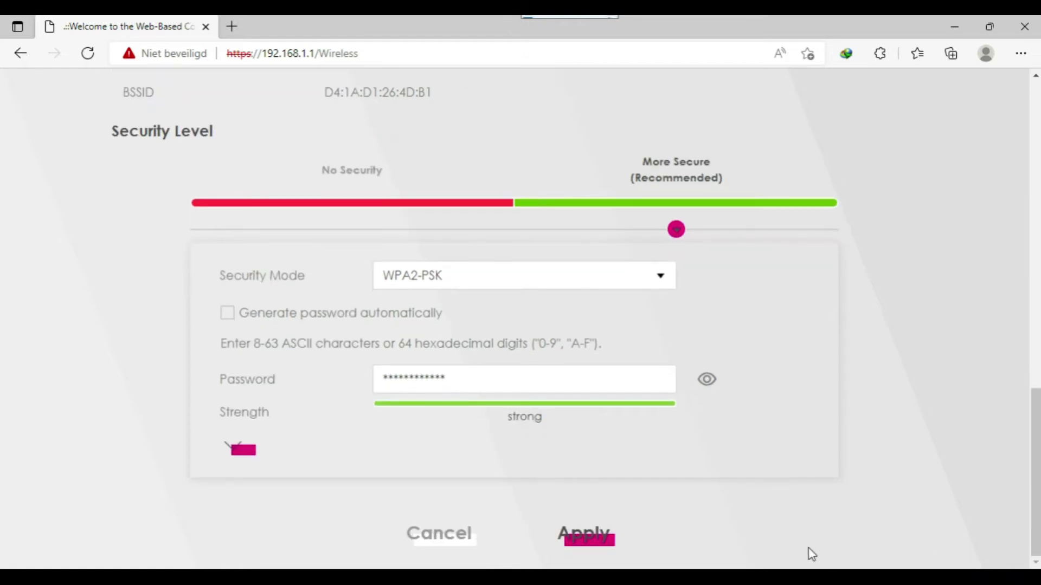
{"action": "left_click", "coordinate": [587, 536]}
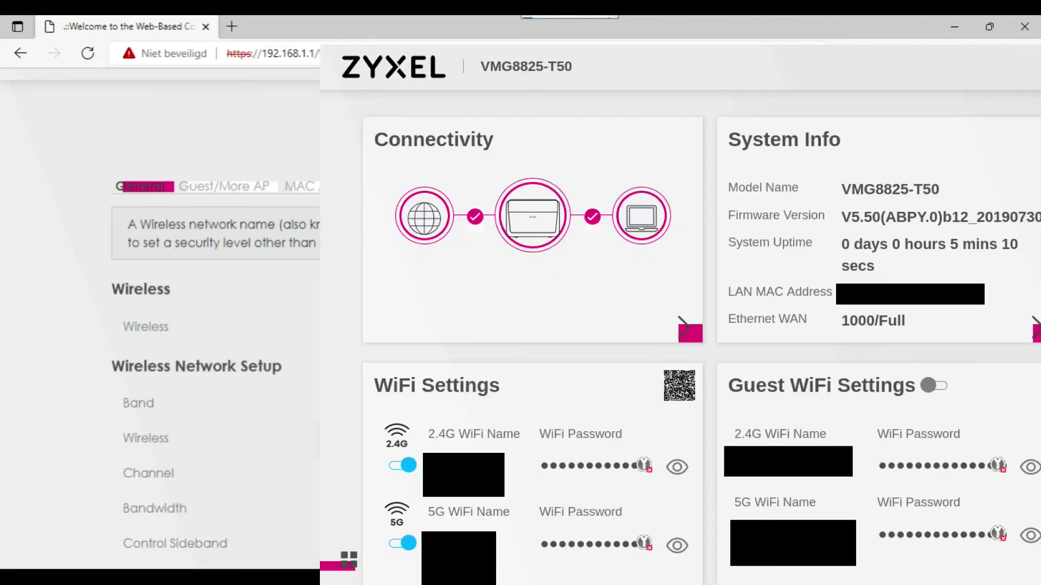
Go to Home Networking LAN Setup, showing IP 192.168.1.1 and mask 255.255.255.0
{"action": "scroll", "coordinate": [423, 325], "scroll_direction": "down", "scroll_amount": 8}
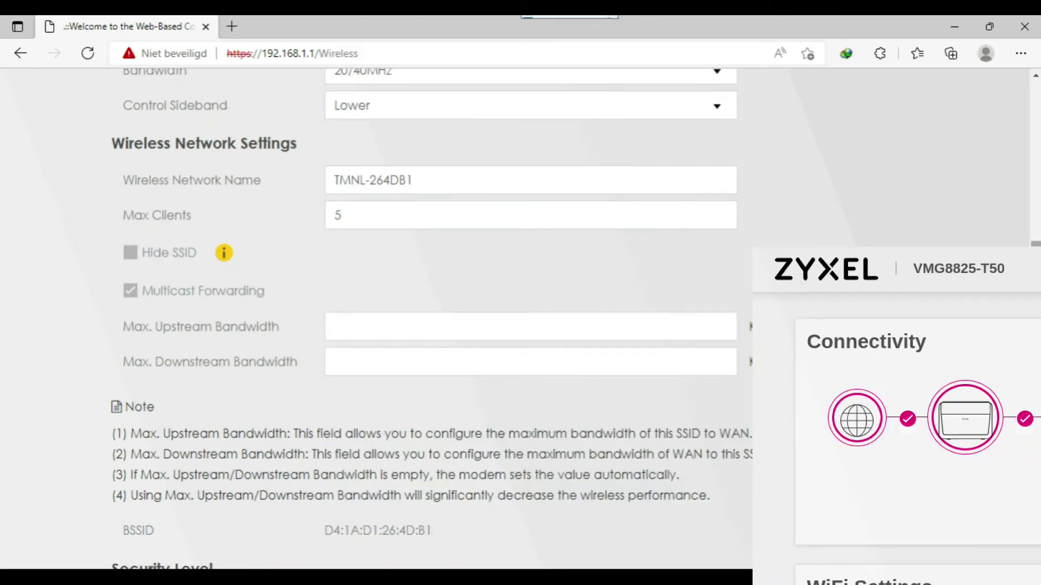
{"action": "scroll", "coordinate": [1008, 204], "scroll_direction": "up", "scroll_amount": 4}
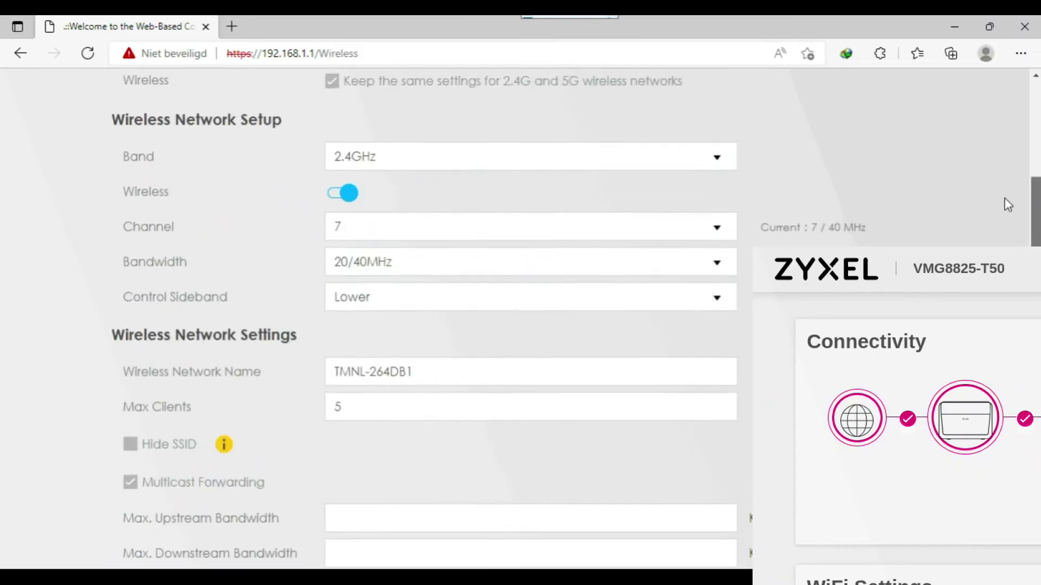
{"action": "scroll", "coordinate": [1008, 204], "scroll_direction": "up", "scroll_amount": 3}
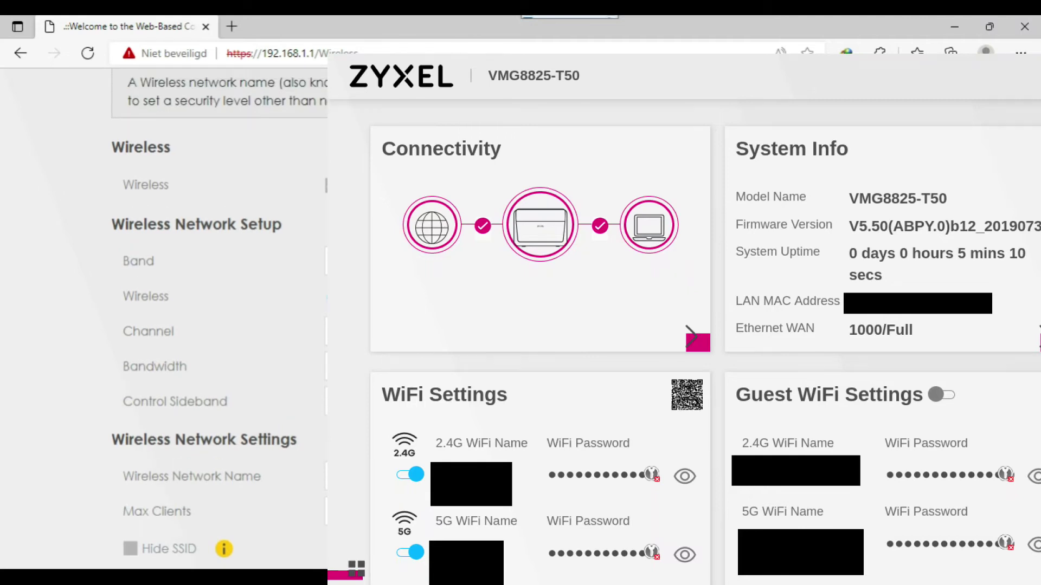
{"action": "scroll", "coordinate": [220, 325], "scroll_direction": "up", "scroll_amount": 3}
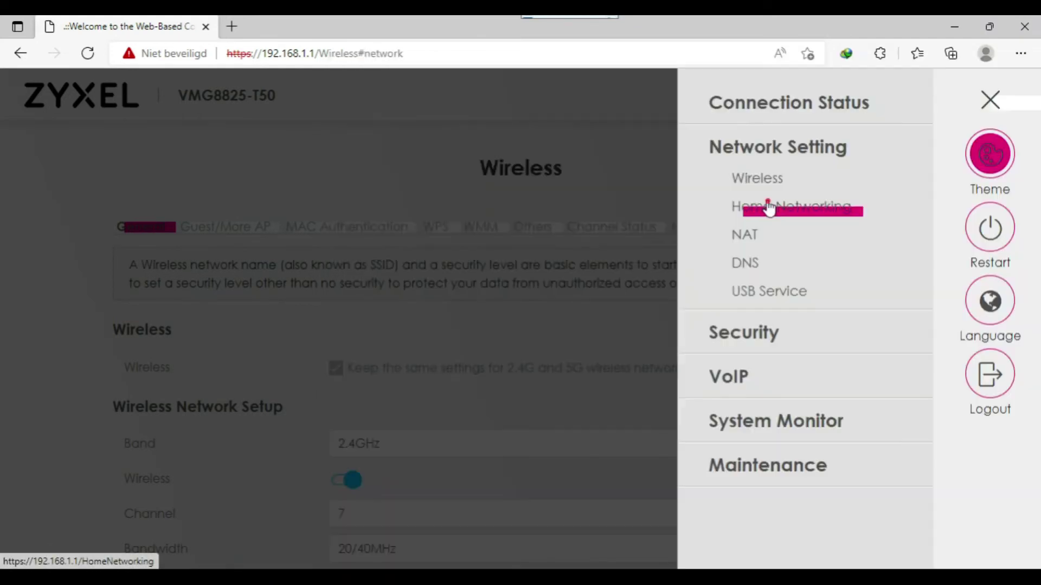
{"action": "left_click", "coordinate": [766, 201]}
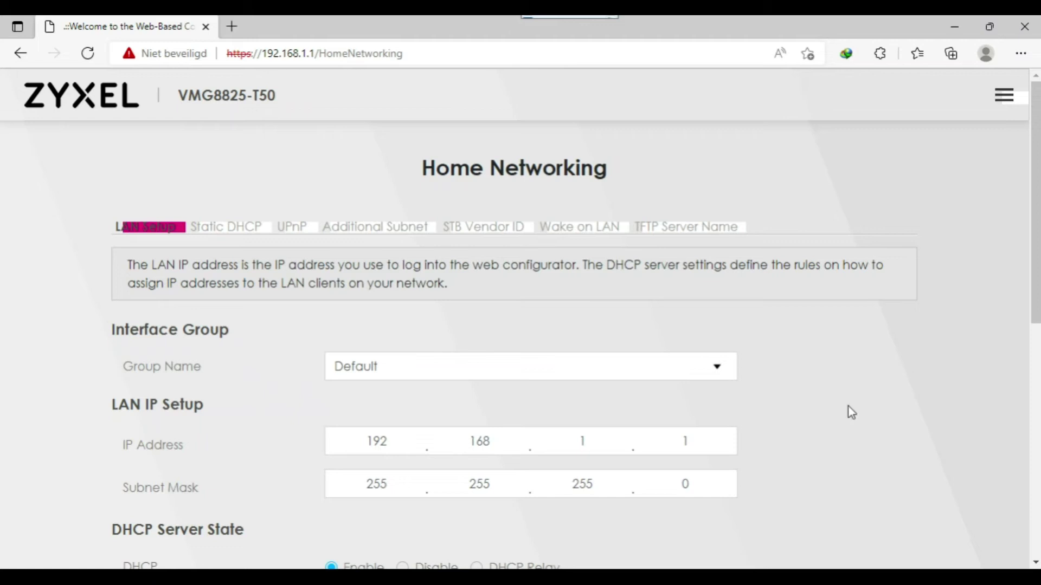
Keep group Default and apply DHCP for 192.168.1.2–192.168.1.254 with a 1-day lease
{"action": "left_click", "coordinate": [477, 370]}
{"action": "left_click", "coordinate": [478, 374]}
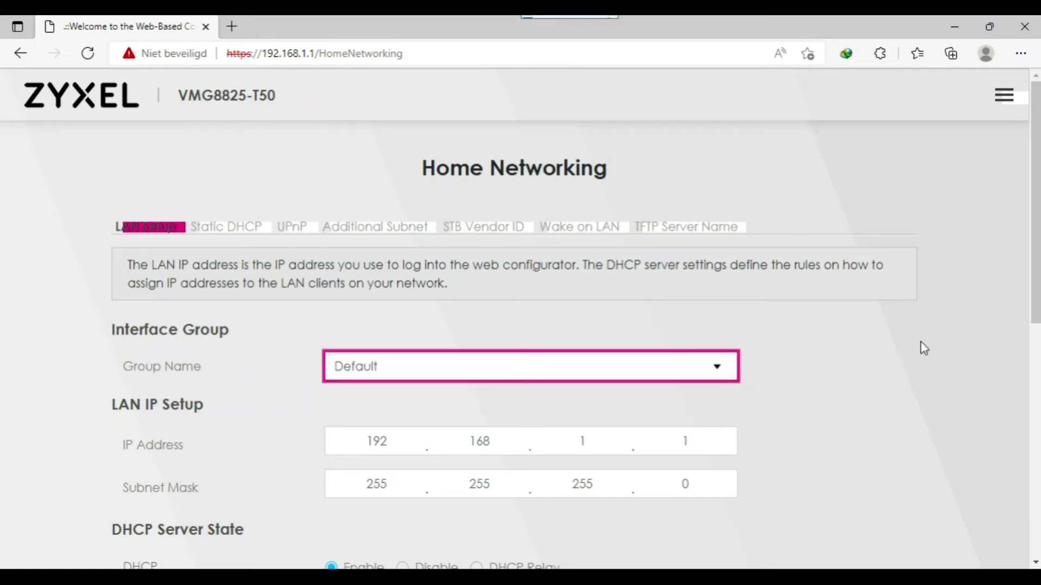
{"action": "scroll", "coordinate": [1036, 372], "scroll_direction": "down", "scroll_amount": 9}
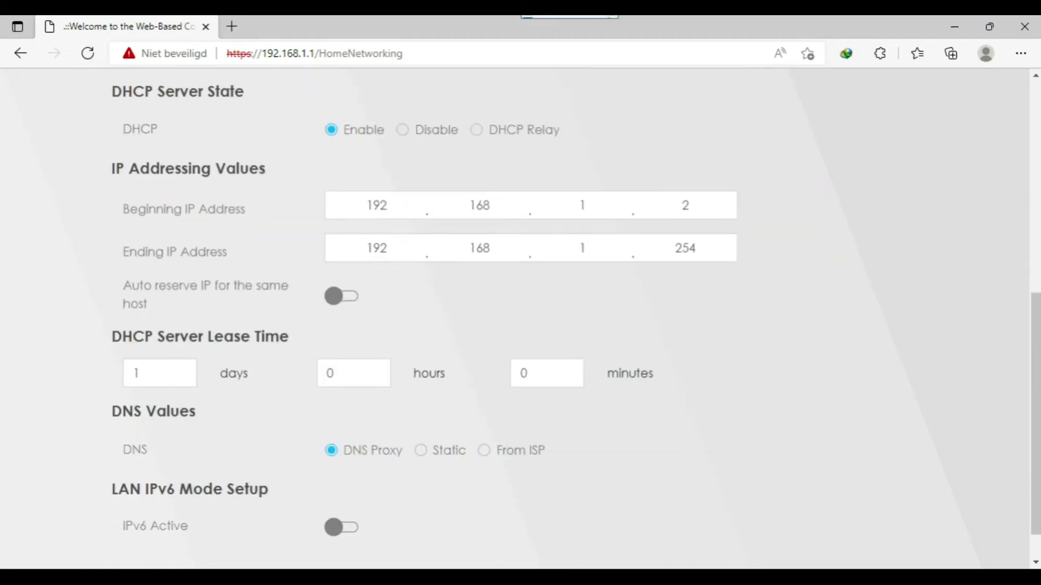
{"action": "left_click", "coordinate": [1031, 406]}
{"action": "scroll", "coordinate": [1034, 564], "scroll_direction": "down", "scroll_amount": 2}
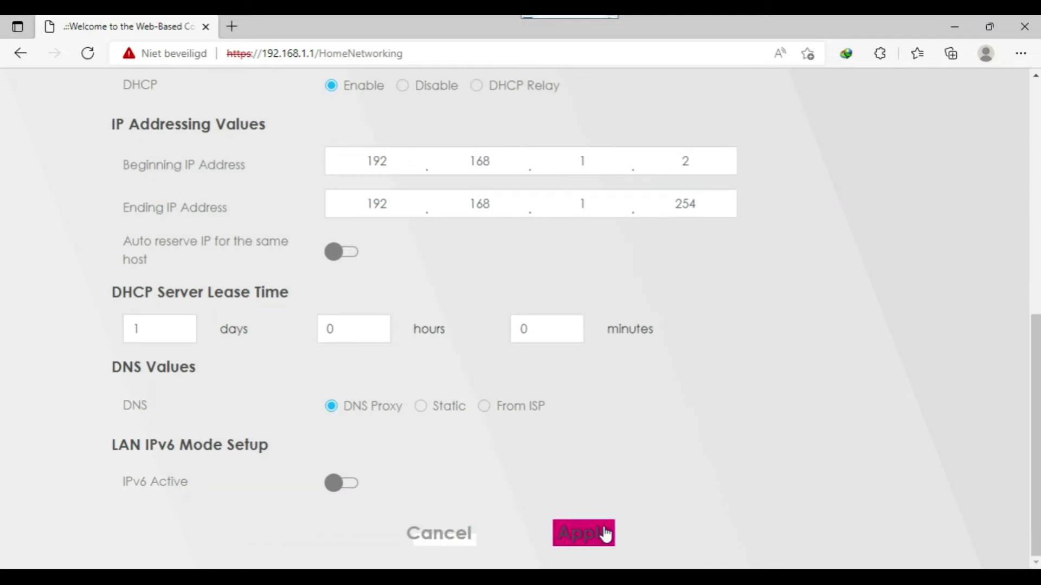
{"action": "left_click", "coordinate": [605, 533]}
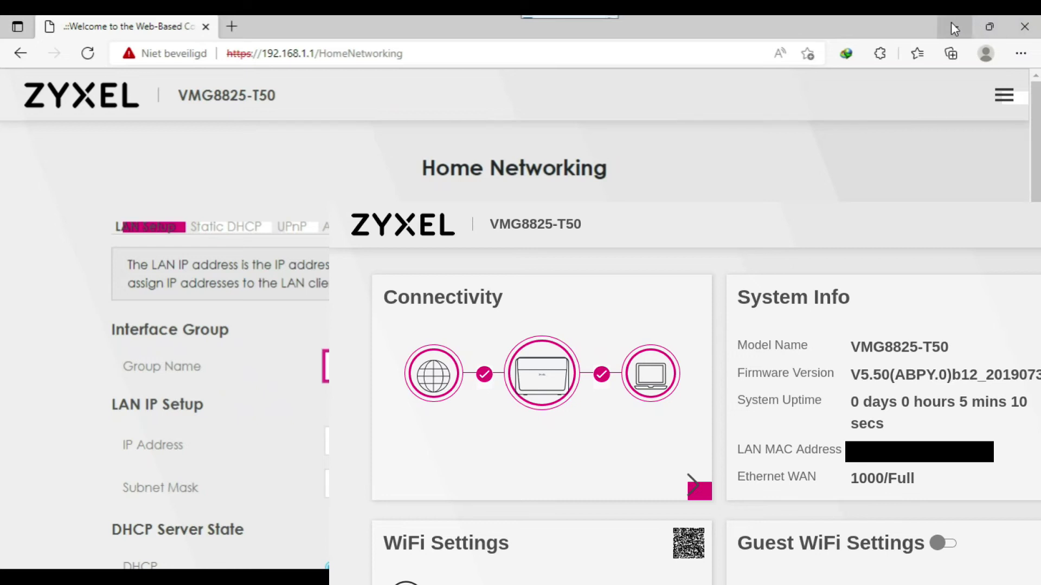
{"action": "left_click", "coordinate": [1004, 95]}
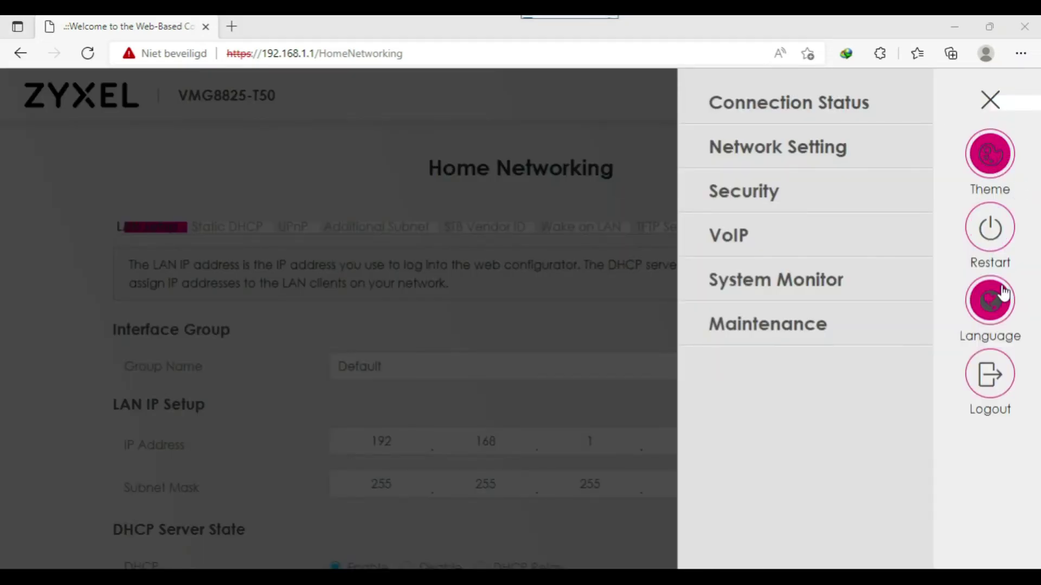
Confirm the interface language stays English and return to the dashboard
{"action": "left_click", "coordinate": [999, 320]}
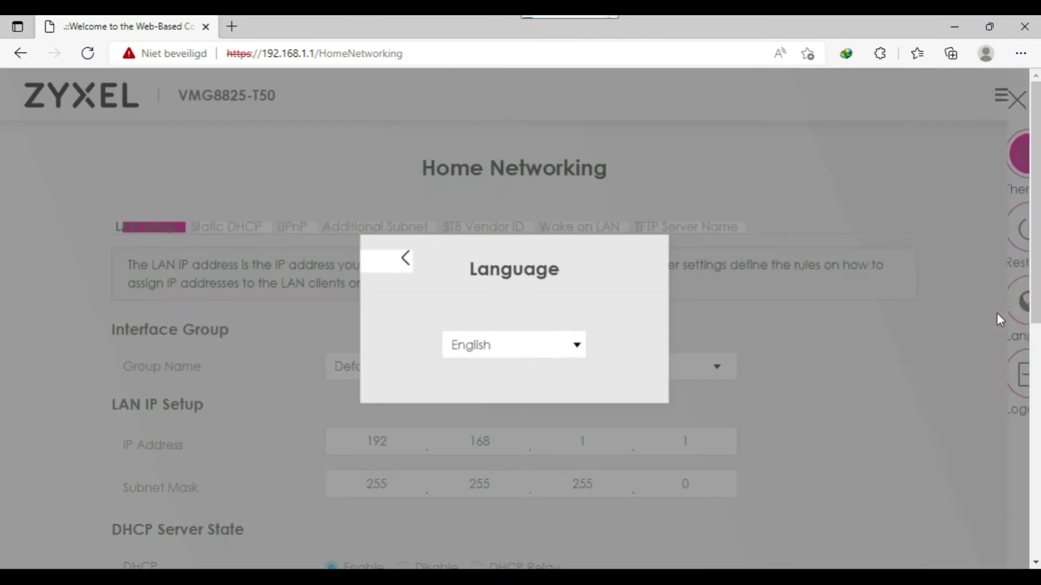
{"action": "left_click", "coordinate": [528, 346]}
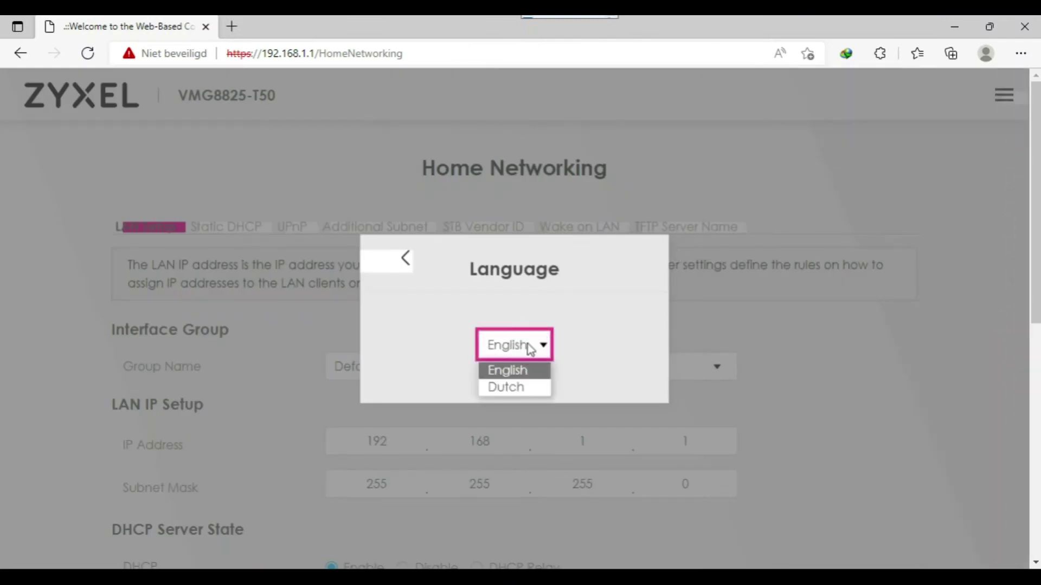
{"action": "left_click", "coordinate": [586, 313]}
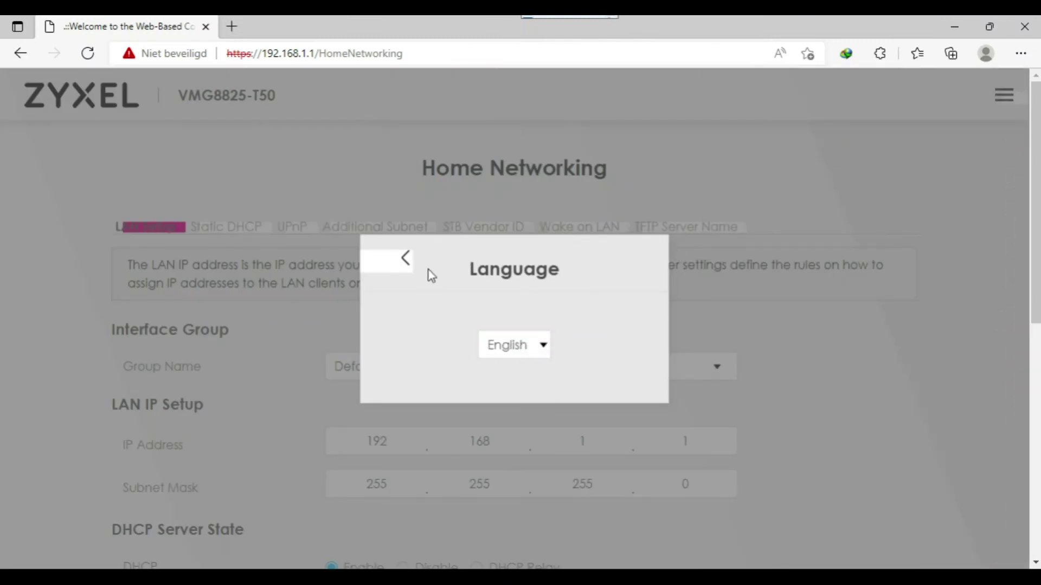
{"action": "left_click", "coordinate": [408, 258]}
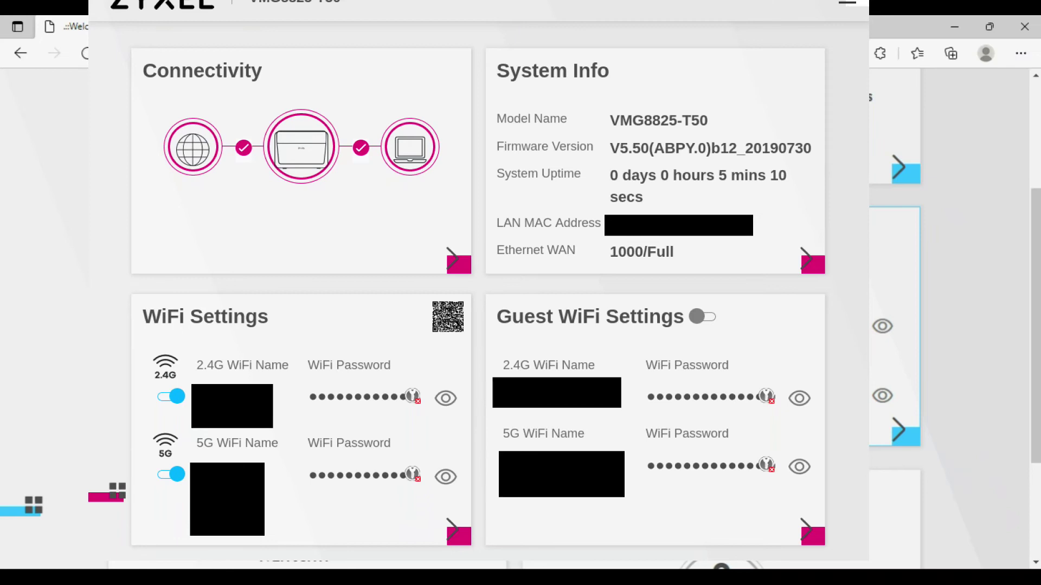
Reopen the full wireless settings from the dashboard WiFi card and scroll through them
{"action": "left_click", "coordinate": [897, 431]}
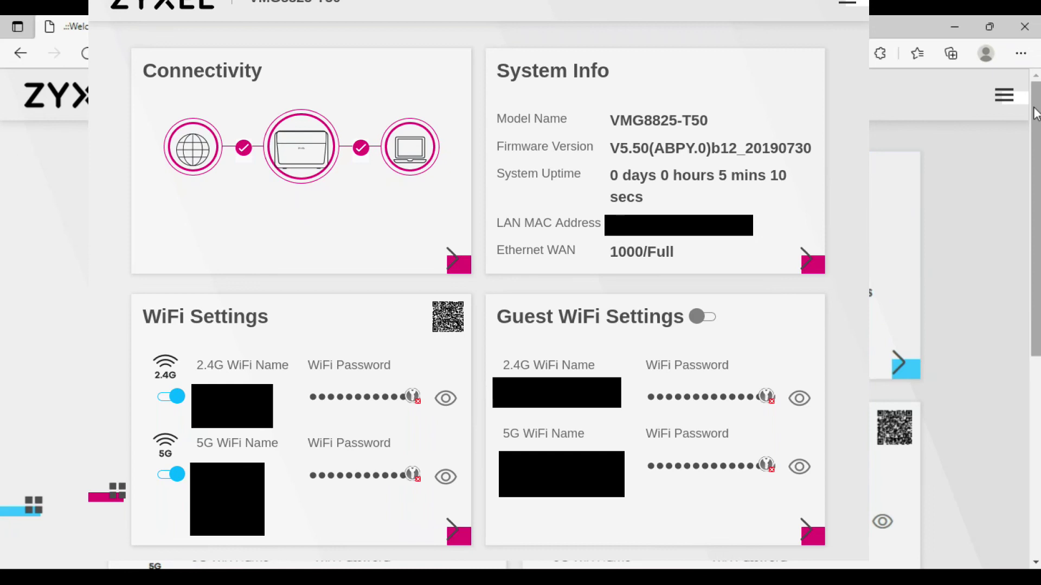
{"action": "left_click", "coordinate": [1004, 100]}
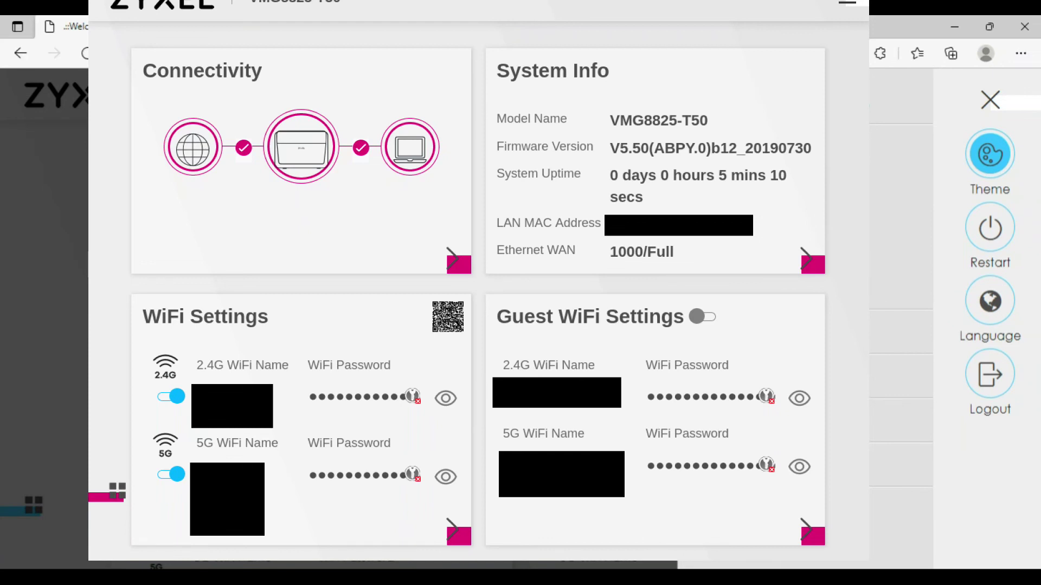
{"action": "key", "text": "Escape"}
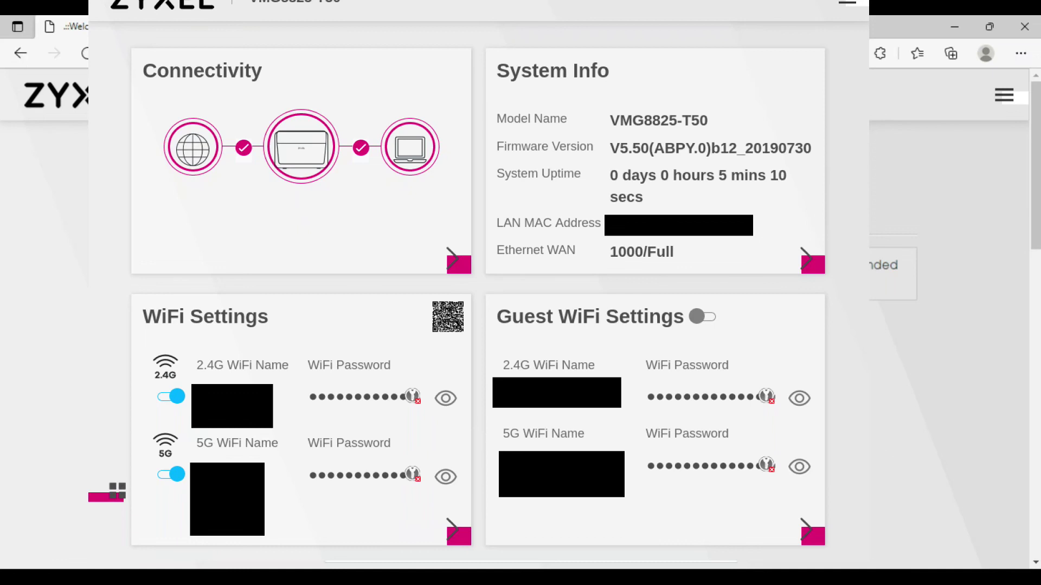
{"action": "left_click", "coordinate": [1034, 318]}
{"action": "left_click_drag", "start_coordinate": [1035, 271], "coordinate": [1034, 217]}
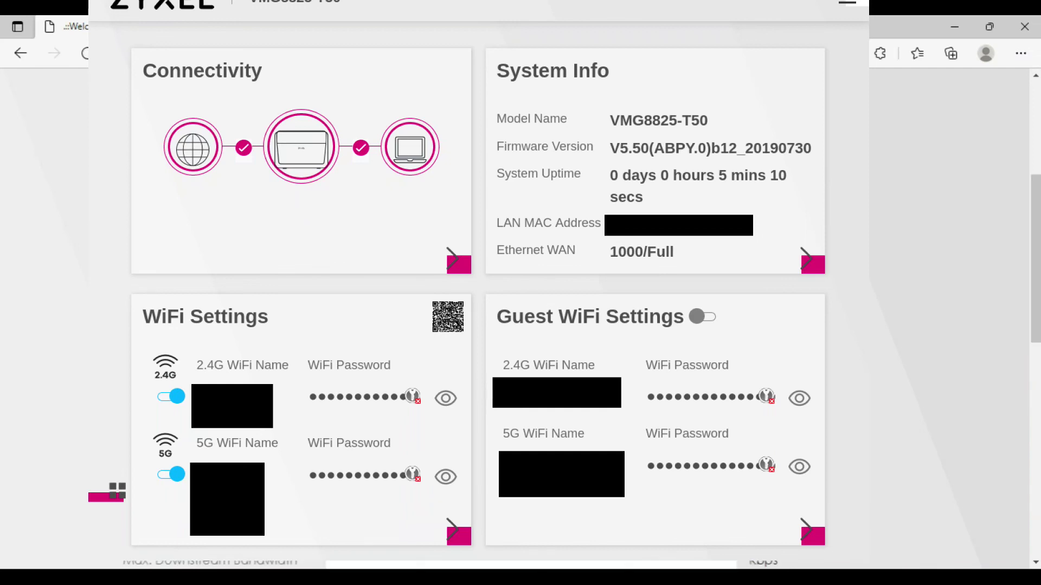